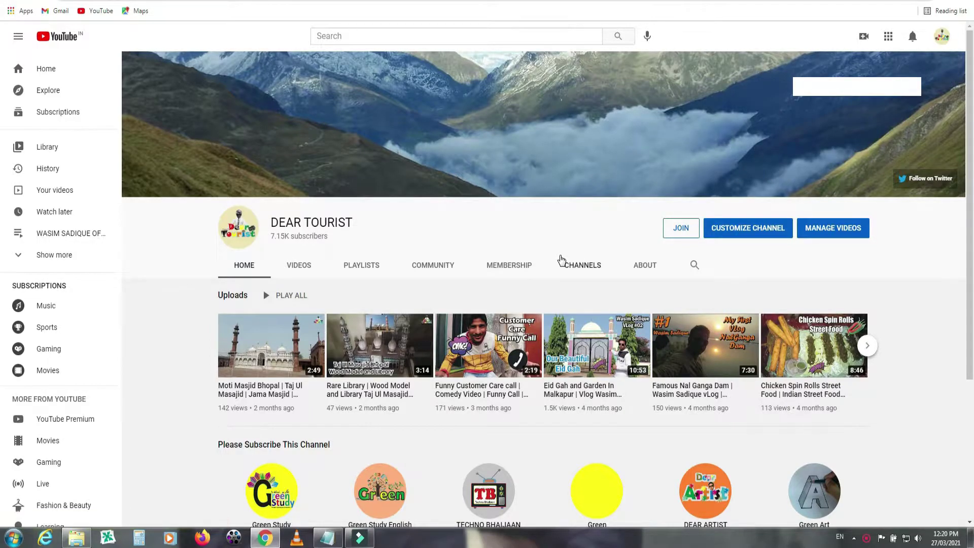
Verify DEAR TOURIST is ticked in the account switcher, then go to its channel customization in Studio
{"action": "left_click", "coordinate": [942, 39]}
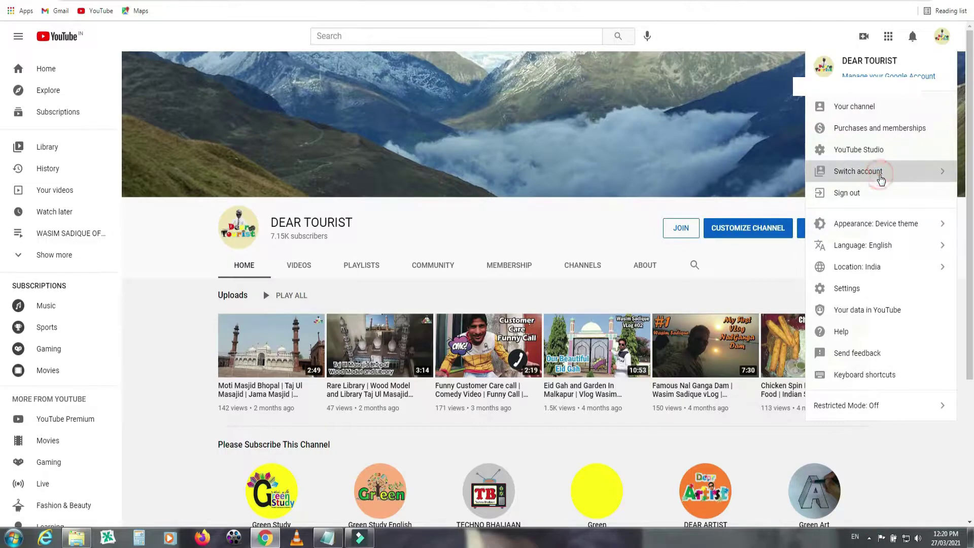
{"action": "left_click", "coordinate": [881, 175]}
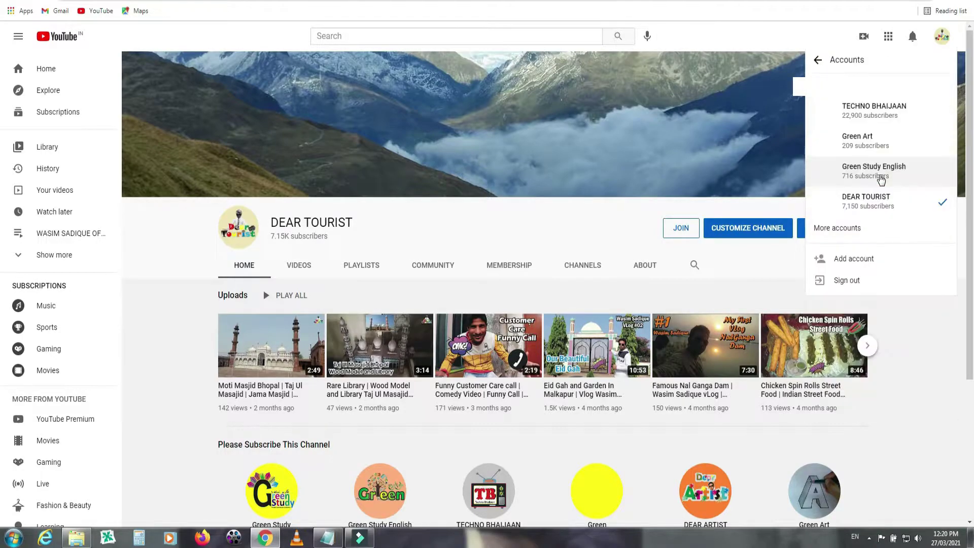
{"action": "left_click", "coordinate": [713, 40]}
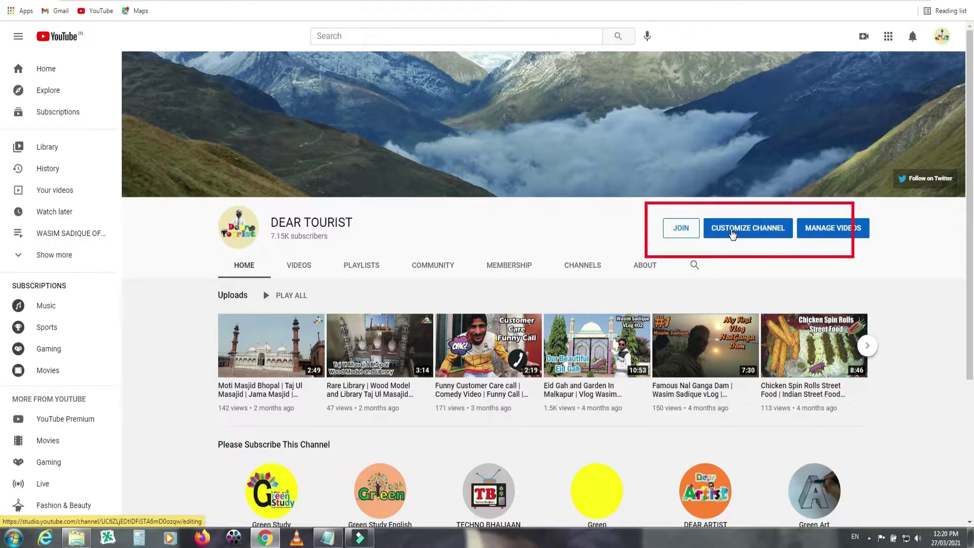
{"action": "left_click", "coordinate": [731, 233]}
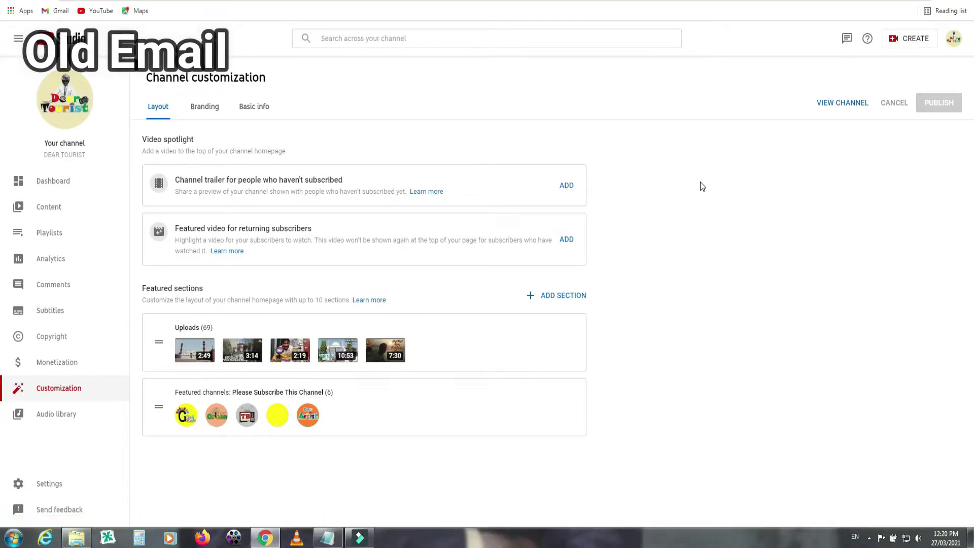
Go through Settings > Permissions > Manage permissions to reach DEAR TOURIST's Brand Account details
{"action": "left_click", "coordinate": [56, 485]}
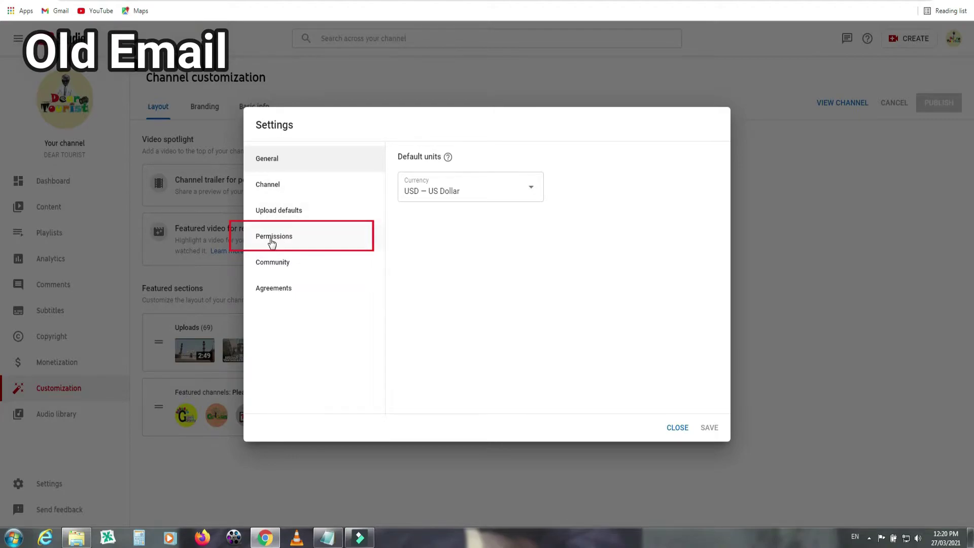
{"action": "left_click", "coordinate": [272, 241]}
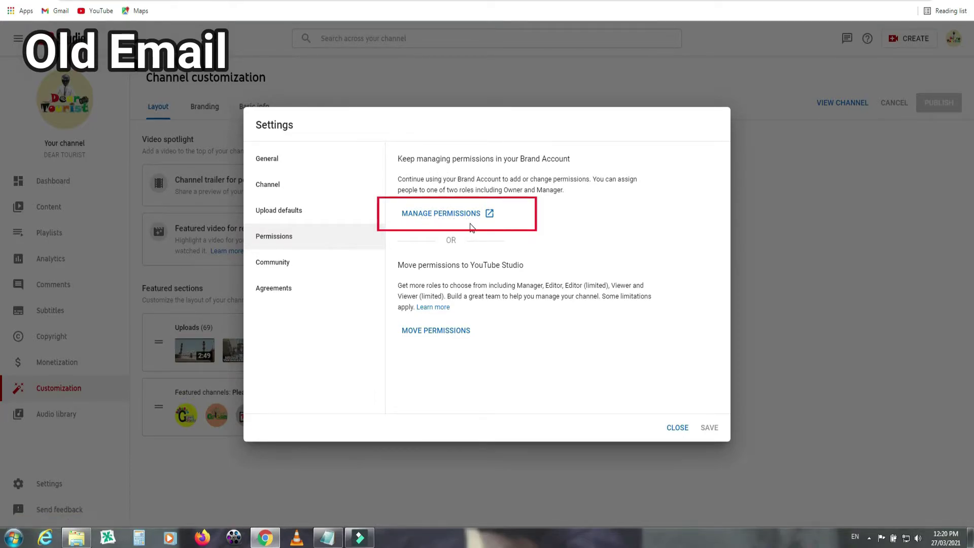
{"action": "left_click", "coordinate": [456, 218]}
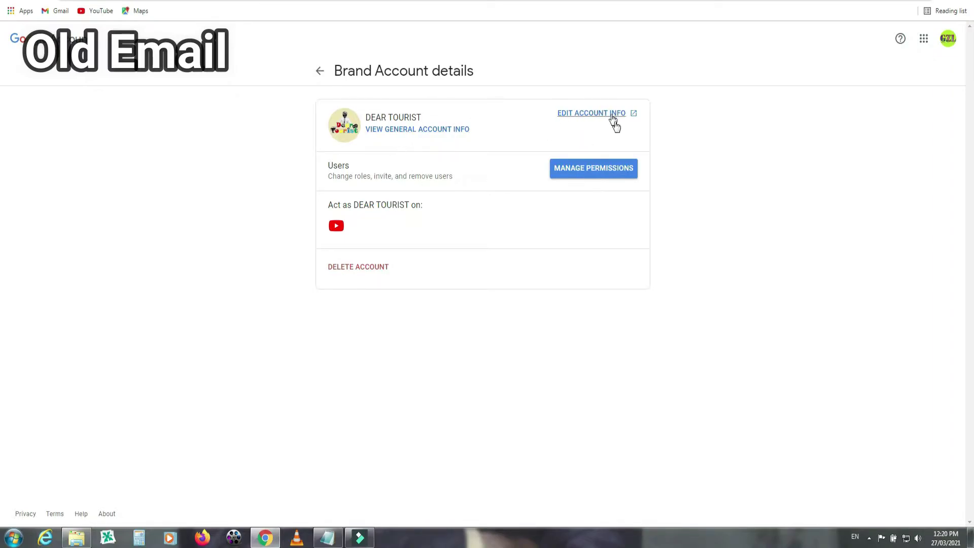
Open the Manage permissions list showing DEAR TOURIST's users and roles
{"action": "left_click", "coordinate": [587, 174]}
{"action": "left_click", "coordinate": [593, 172]}
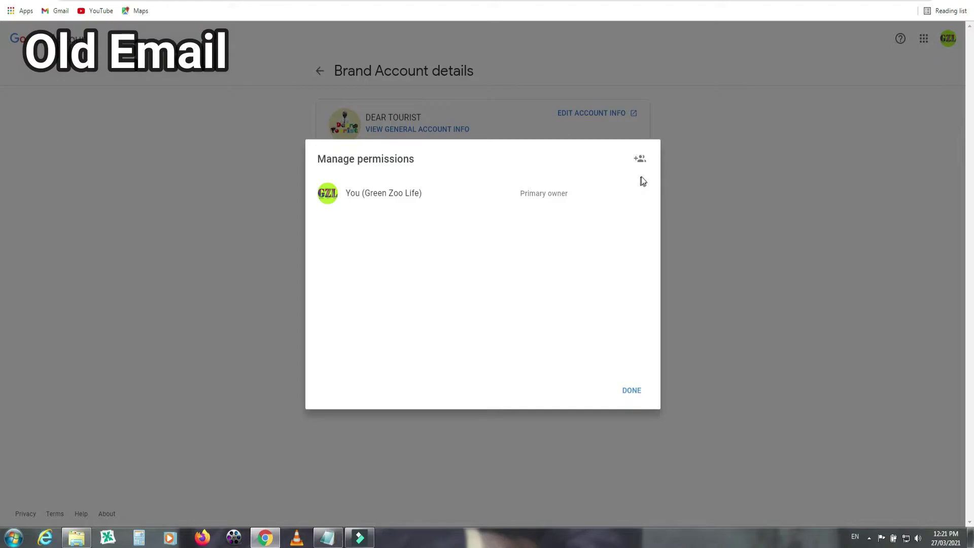
Add the new Google account by its address with the Owner role, send the invite, and close the list
{"action": "left_click", "coordinate": [640, 159]}
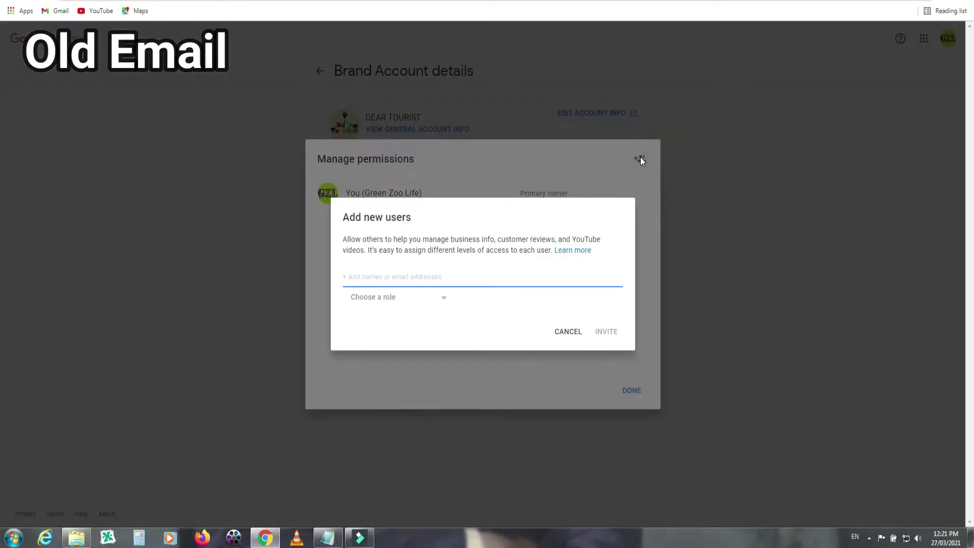
{"action": "left_click", "coordinate": [440, 276]}
{"action": "type", "text": "deart"}
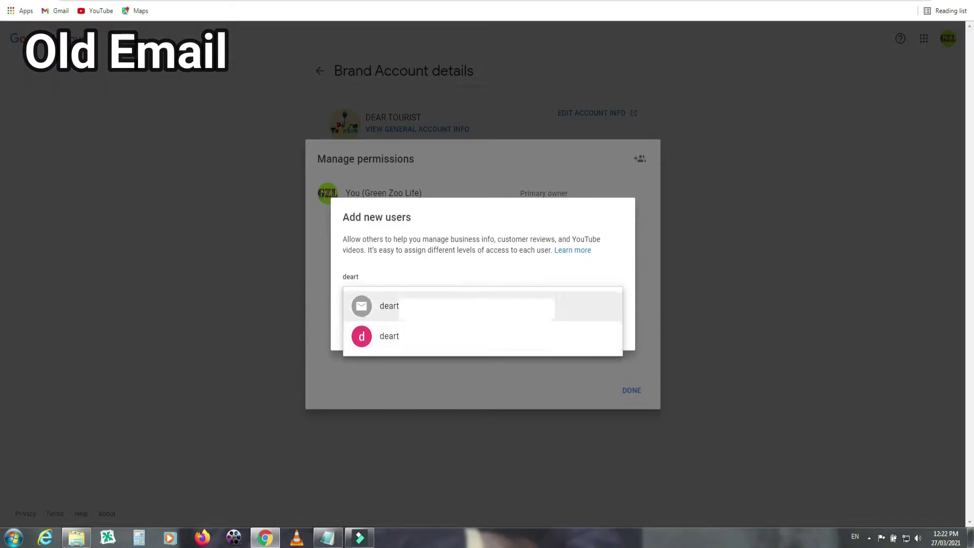
{"action": "left_click", "coordinate": [456, 306]}
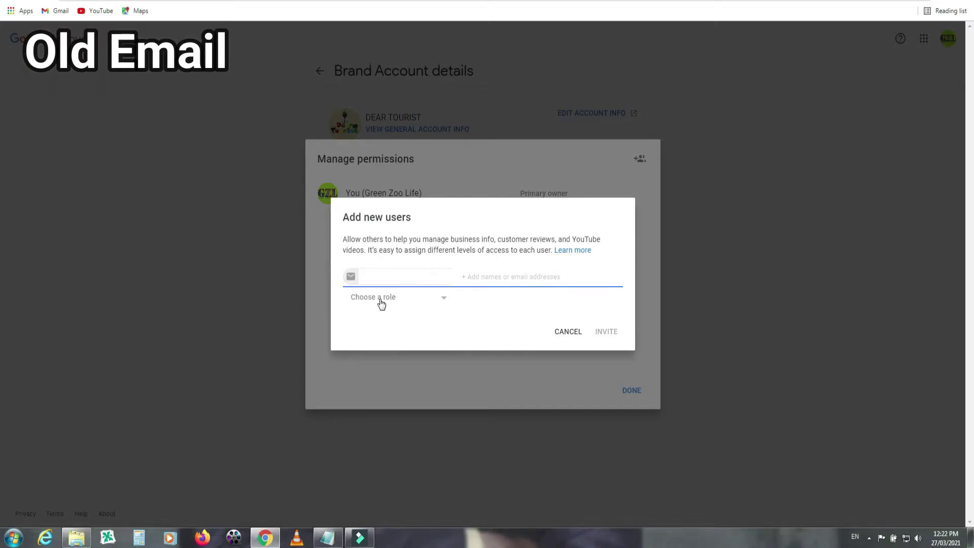
{"action": "left_click", "coordinate": [404, 300]}
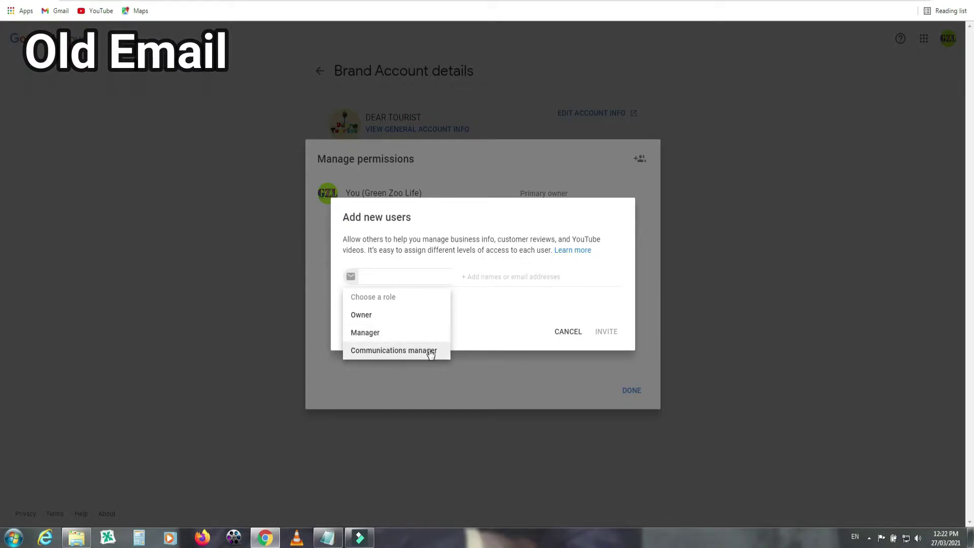
{"action": "left_click", "coordinate": [361, 315]}
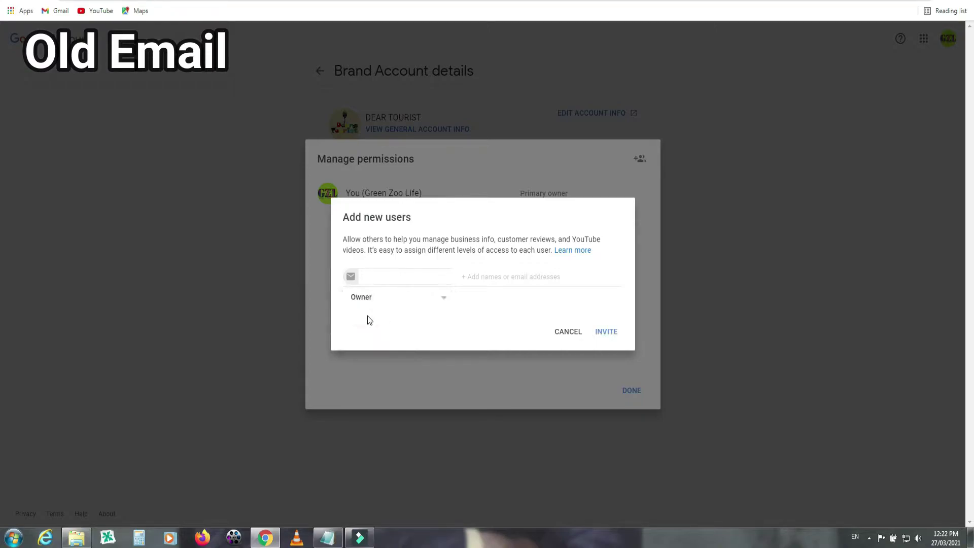
{"action": "left_click", "coordinate": [607, 332]}
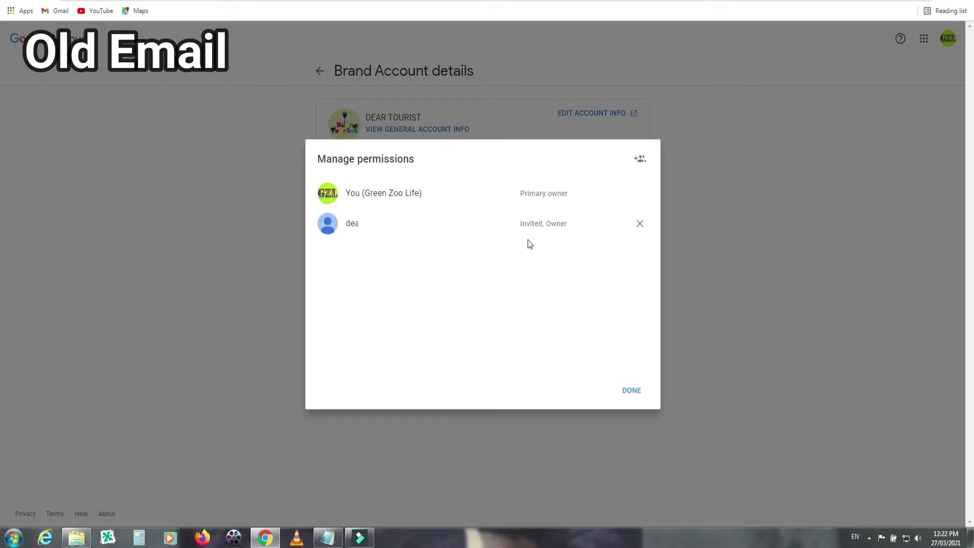
{"action": "left_click", "coordinate": [632, 390]}
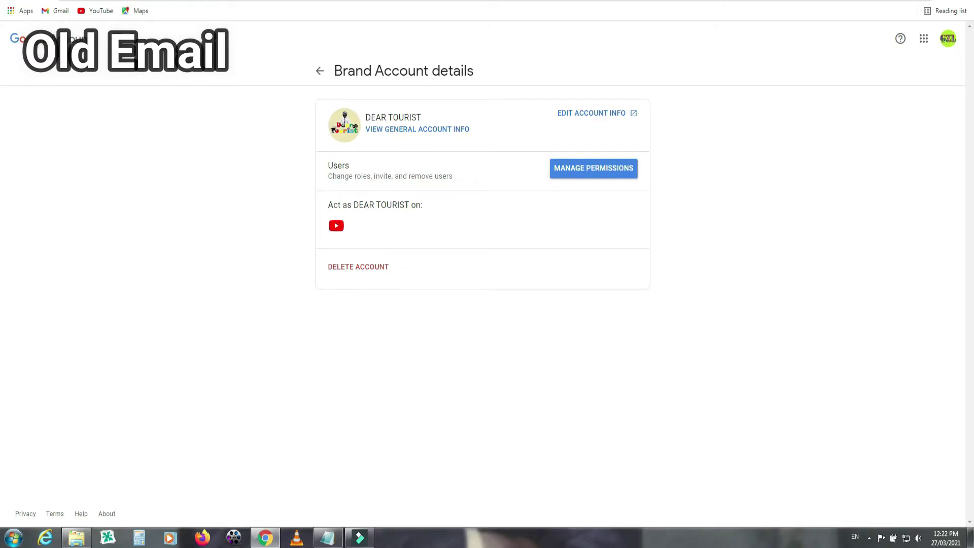
Close the extra tabs, then sign the old account out of Gmail to begin signing in as the new account
{"action": "key", "text": "ctrl+w"}
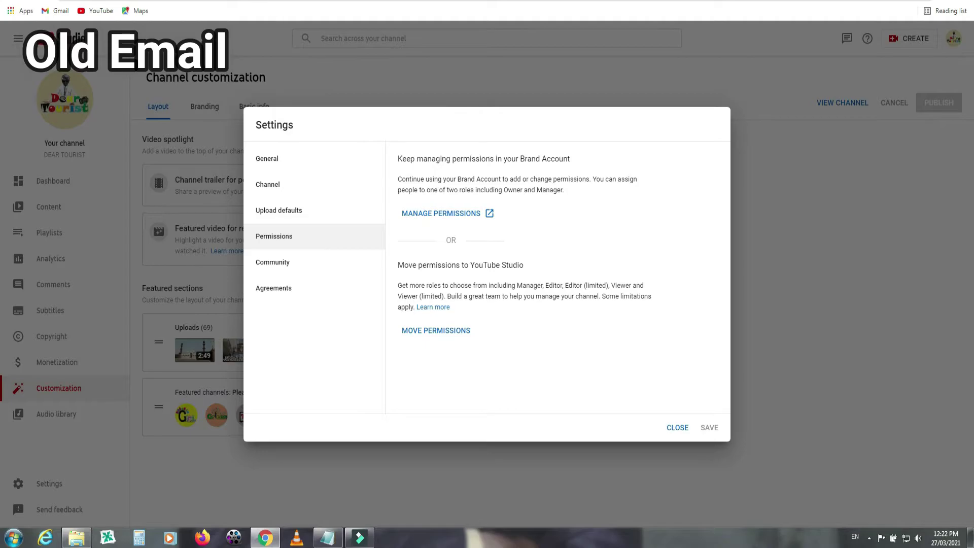
{"action": "key", "text": "ctrl+w"}
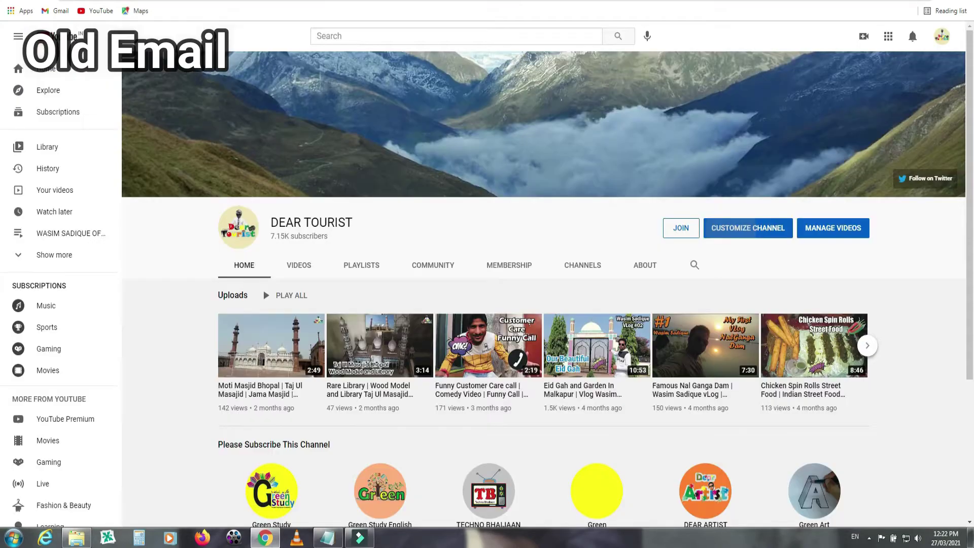
{"action": "left_click", "coordinate": [57, 11]}
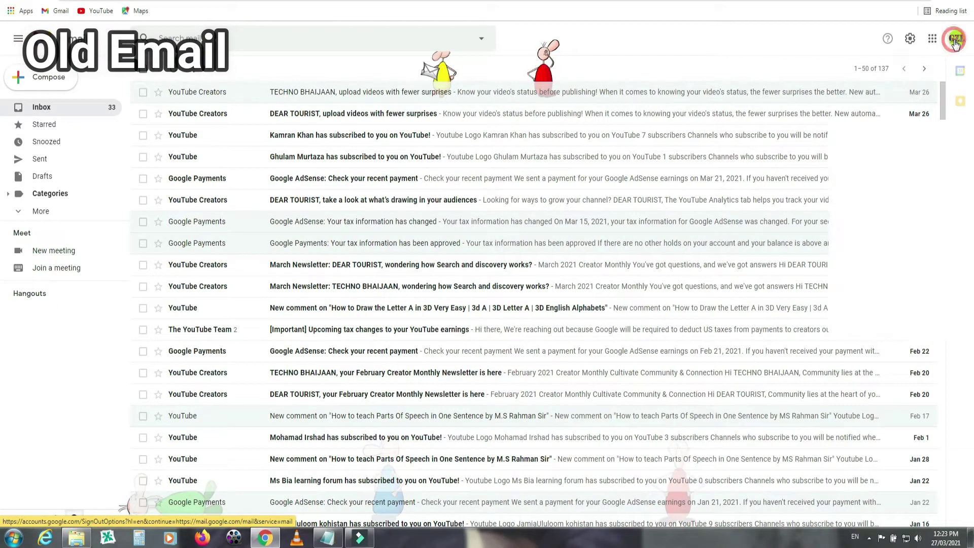
{"action": "left_click", "coordinate": [955, 43]}
{"action": "left_click", "coordinate": [880, 389]}
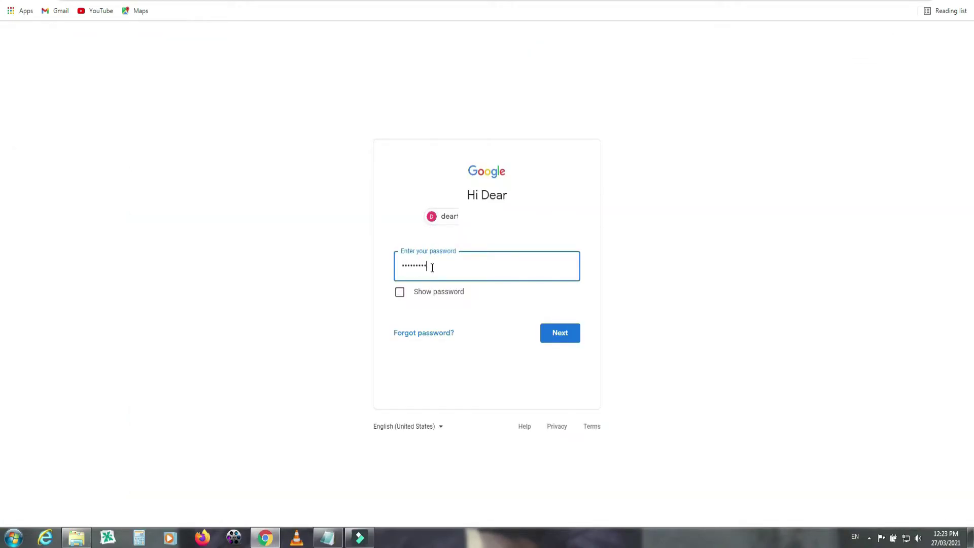
Submit the new account's password and confirm its recovery details on Protect your account
{"action": "left_click", "coordinate": [557, 333]}
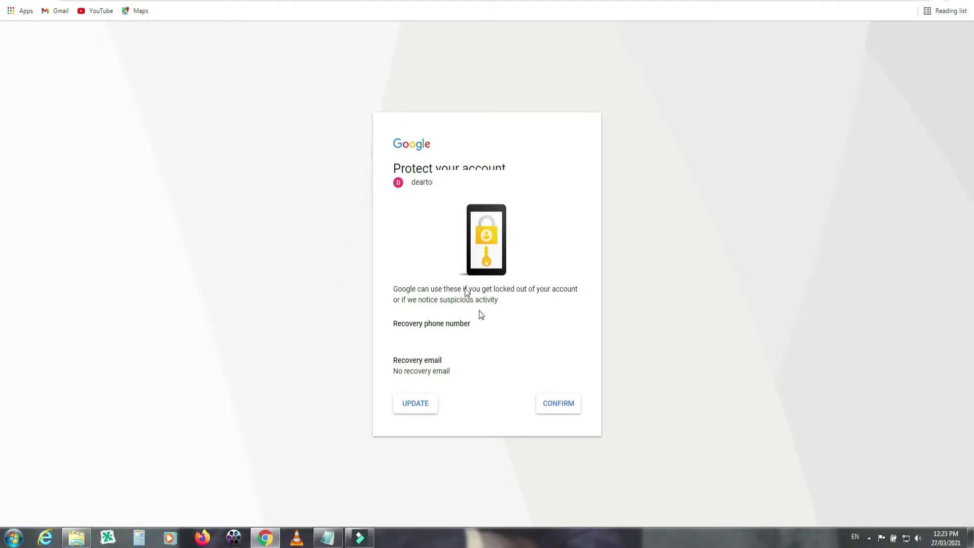
{"action": "left_click", "coordinate": [557, 405]}
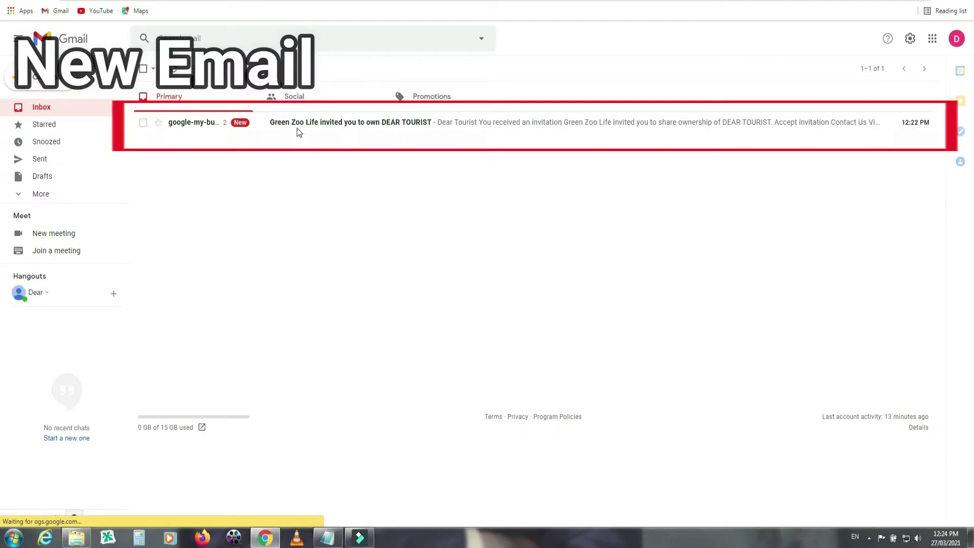
Open the 'invited you to own DEAR TOURIST' email and follow its Accept invitation link
{"action": "left_click", "coordinate": [297, 129]}
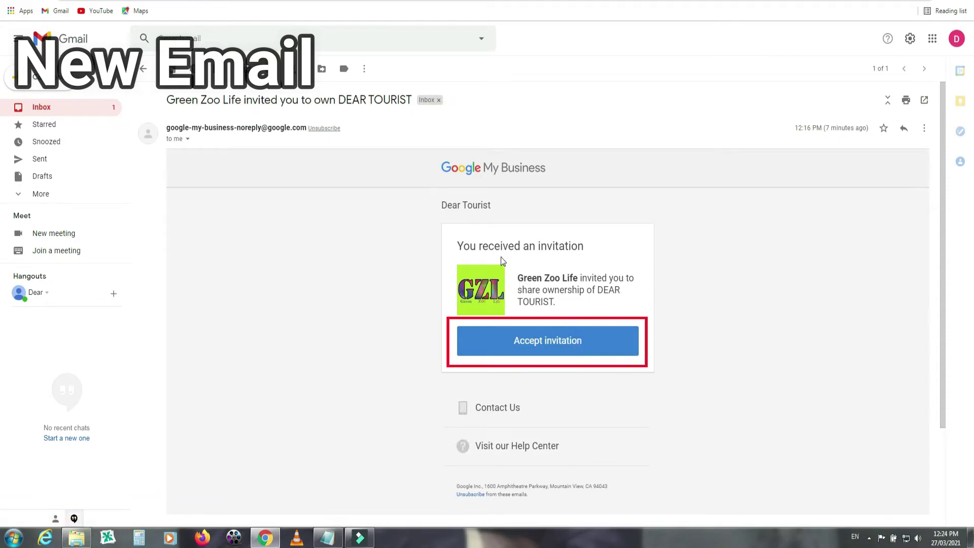
{"action": "left_click", "coordinate": [555, 342]}
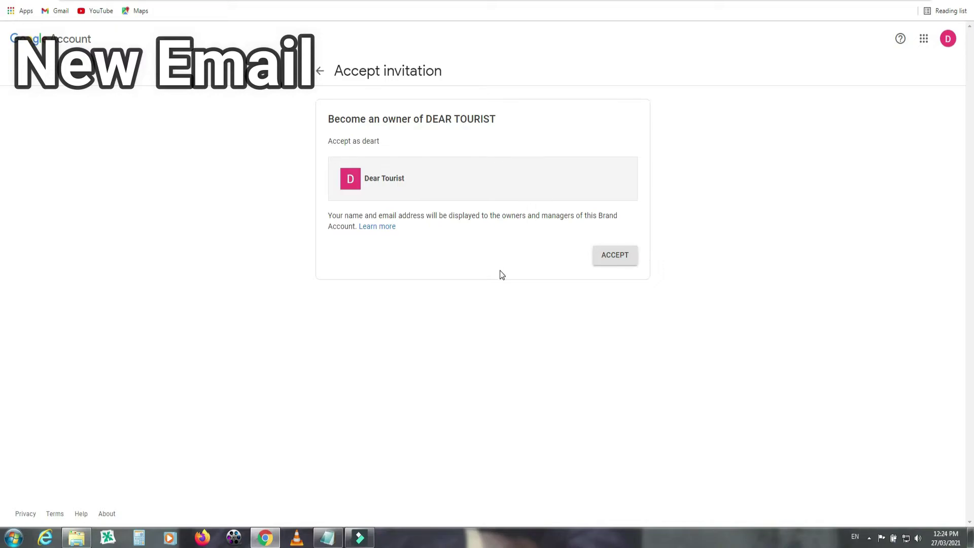
Accept ownership of DEAR TOURIST as the new account and open the brand account's user permissions
{"action": "left_click", "coordinate": [602, 254]}
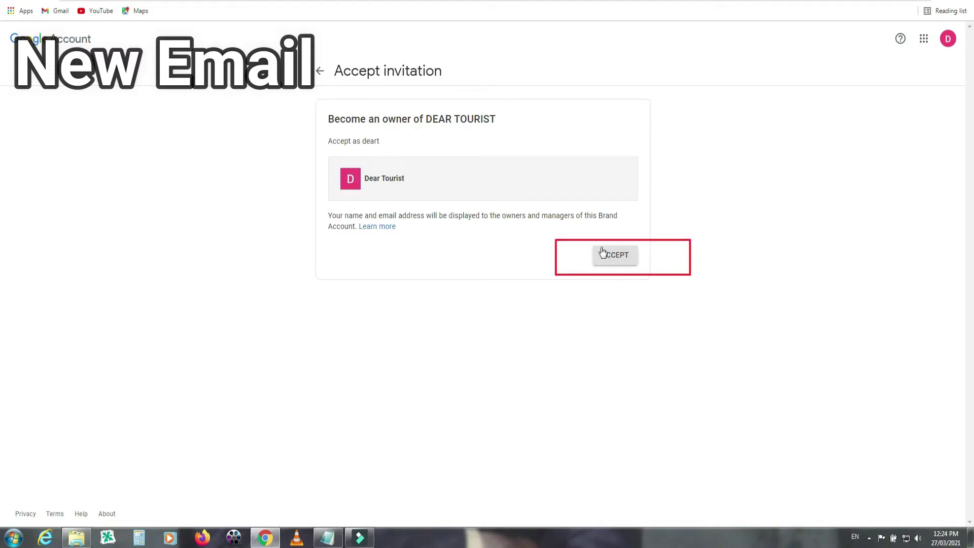
{"action": "left_click", "coordinate": [454, 184]}
{"action": "left_click", "coordinate": [620, 259]}
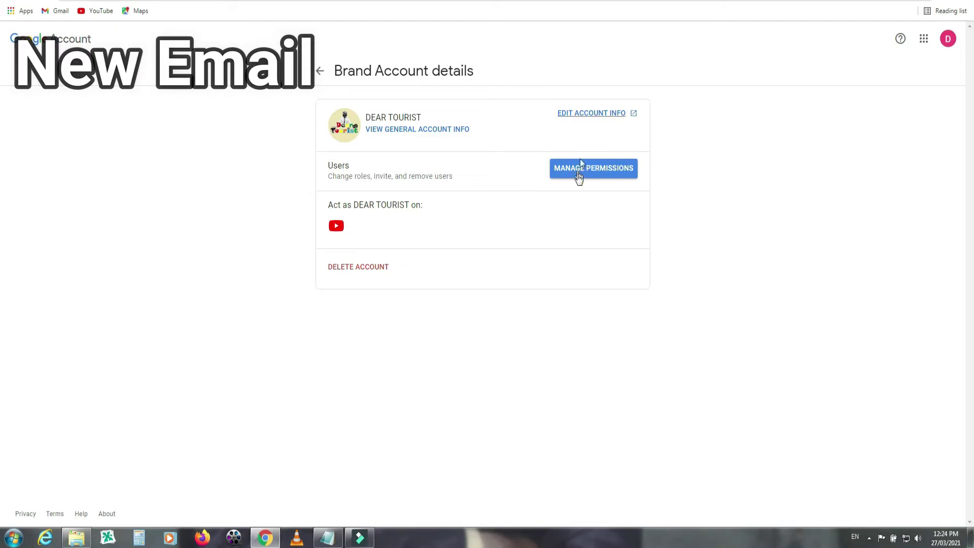
{"action": "left_click", "coordinate": [579, 172]}
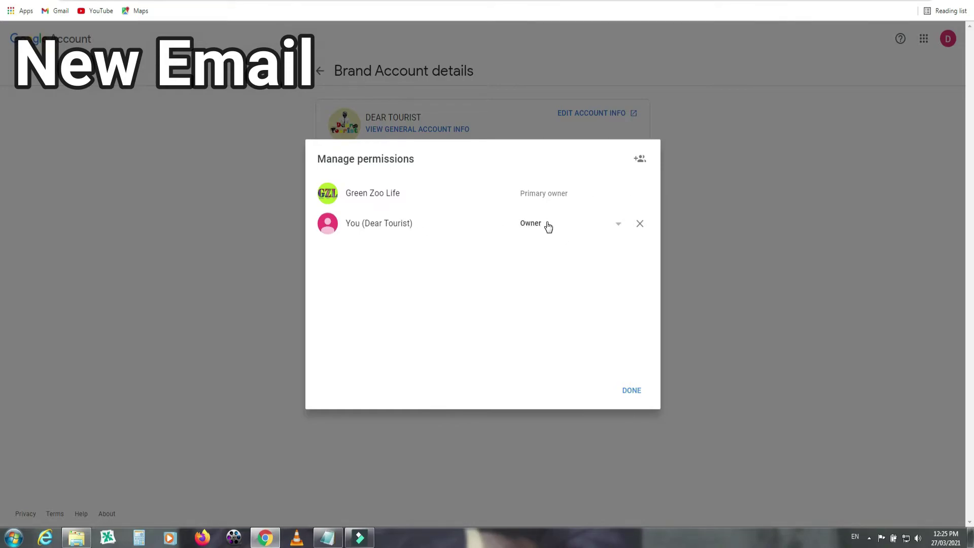
Attempt to transfer primary ownership to the new account; after the 7-day refusal, keep it as Owner
{"action": "left_click", "coordinate": [569, 222]}
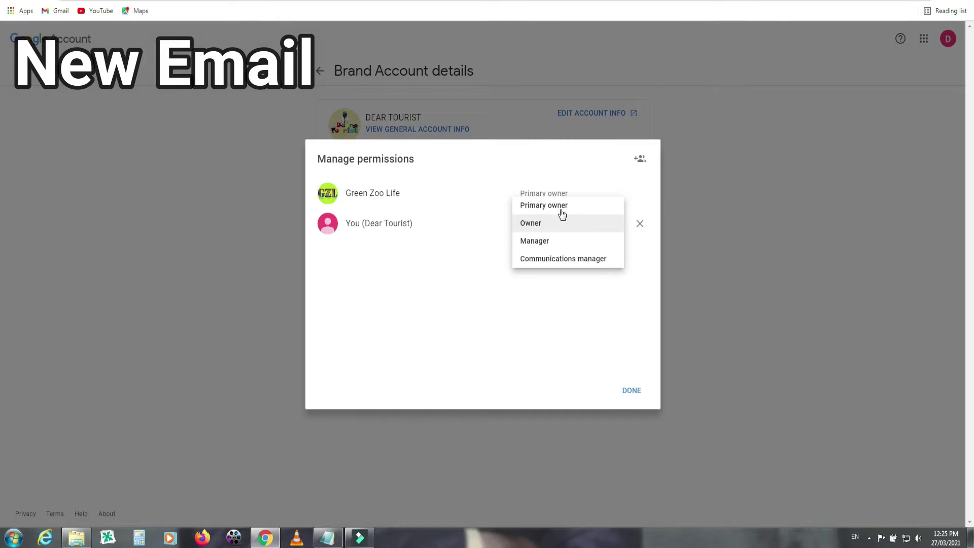
{"action": "left_click", "coordinate": [560, 206]}
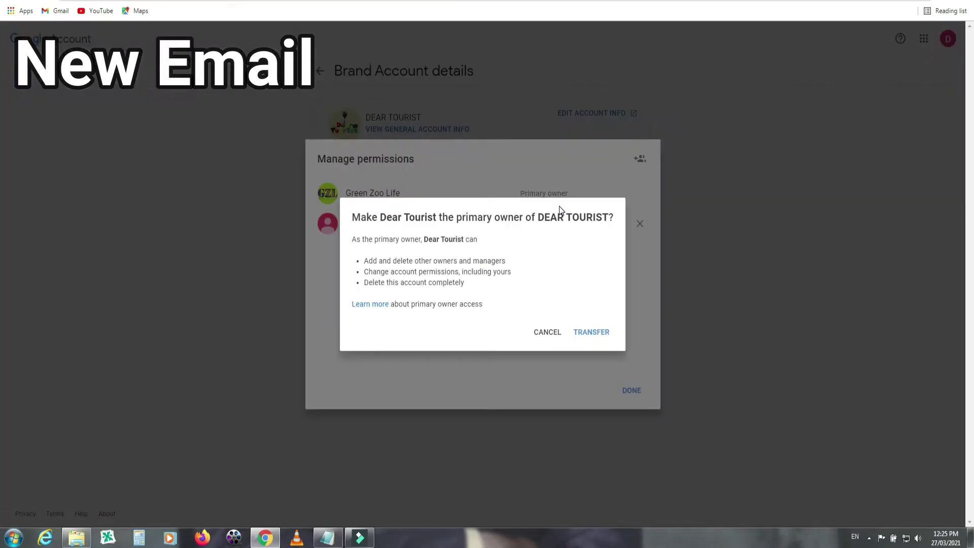
{"action": "left_click", "coordinate": [593, 333]}
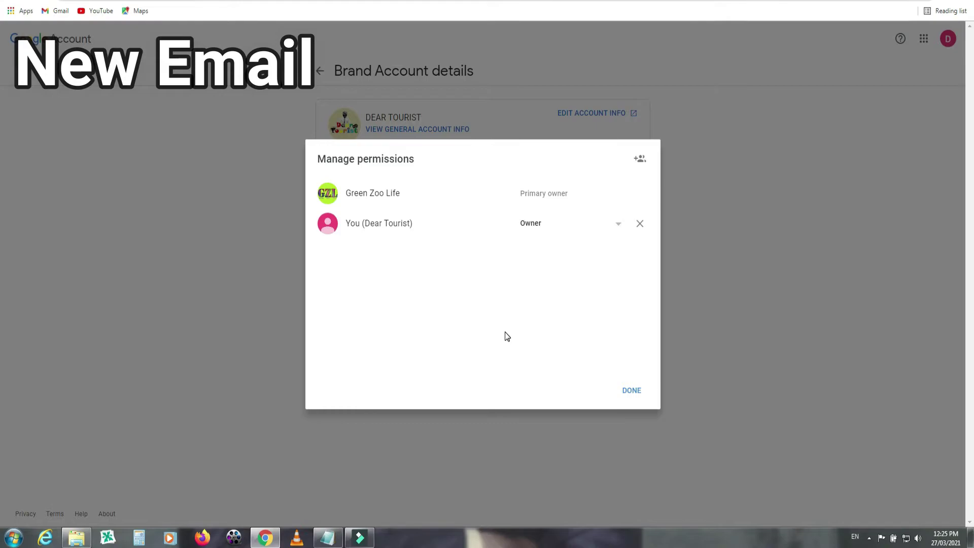
{"action": "left_click", "coordinate": [539, 227]}
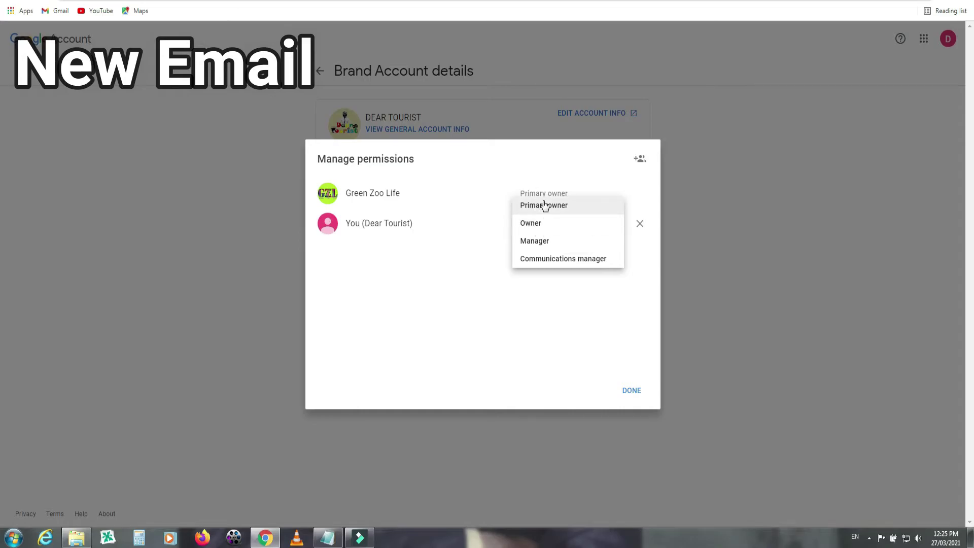
{"action": "left_click", "coordinate": [785, 124]}
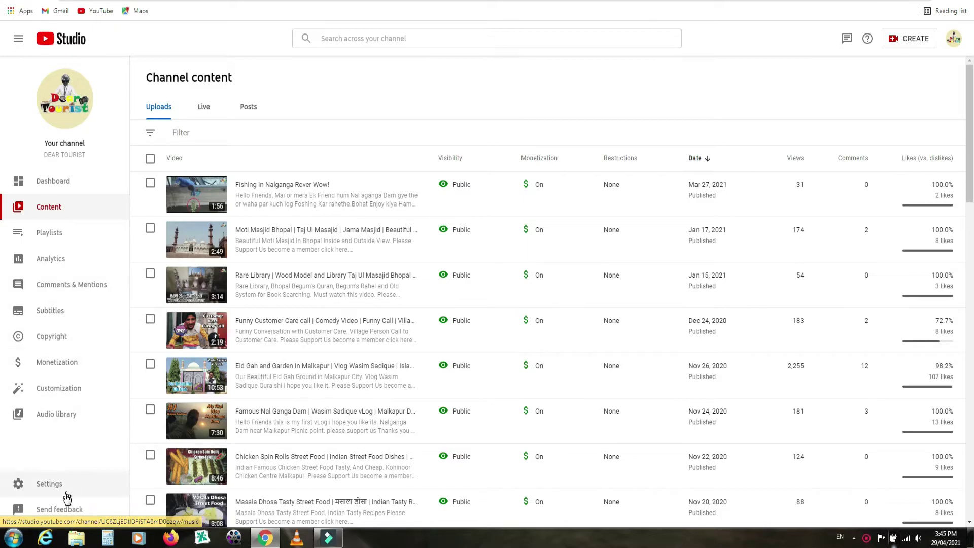
From Studio Settings > Permissions, return to DEAR TOURIST's Brand Account details and open its user list
{"action": "left_click", "coordinate": [54, 484]}
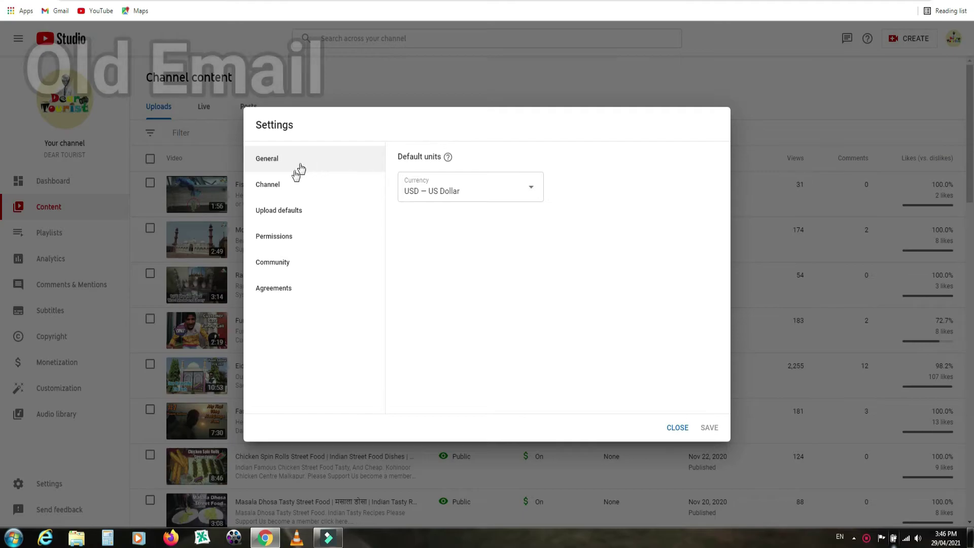
{"action": "left_click", "coordinate": [281, 237]}
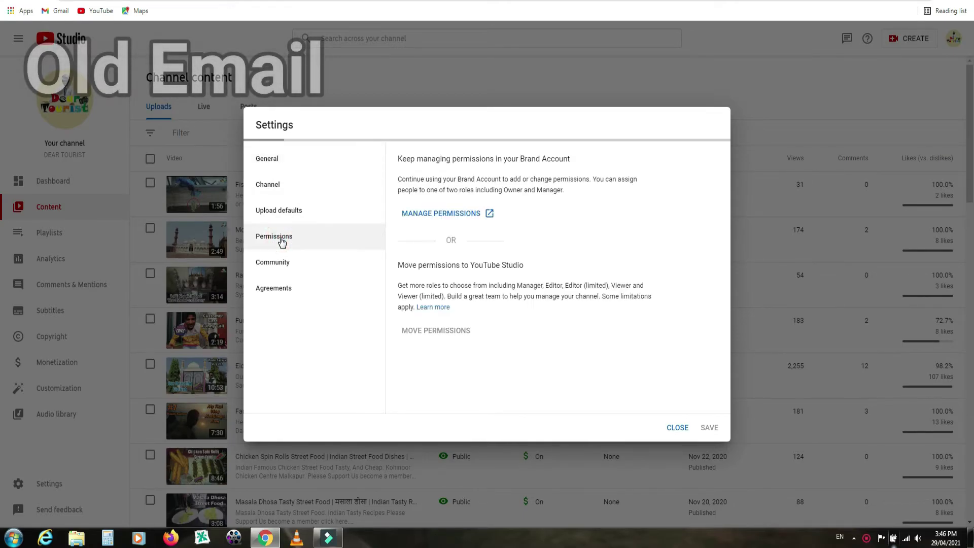
{"action": "left_click", "coordinate": [453, 214]}
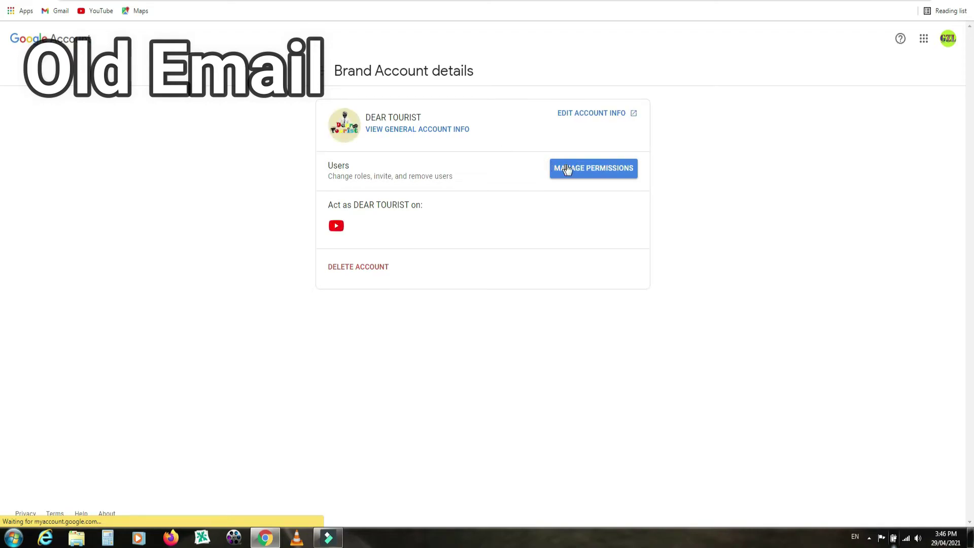
{"action": "left_click", "coordinate": [593, 173]}
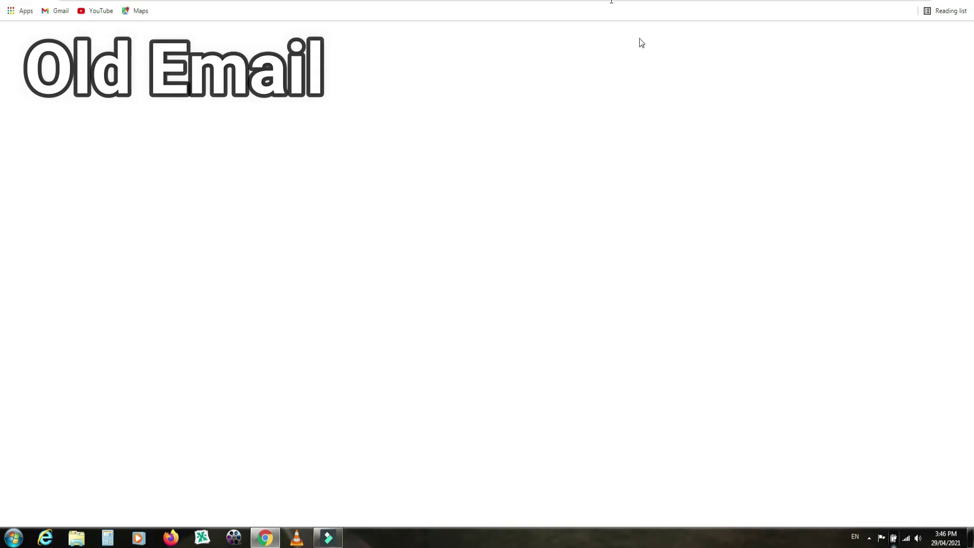
Paste the old account's saved password into the sign-in field and submit it
{"action": "left_click", "coordinate": [76, 537]}
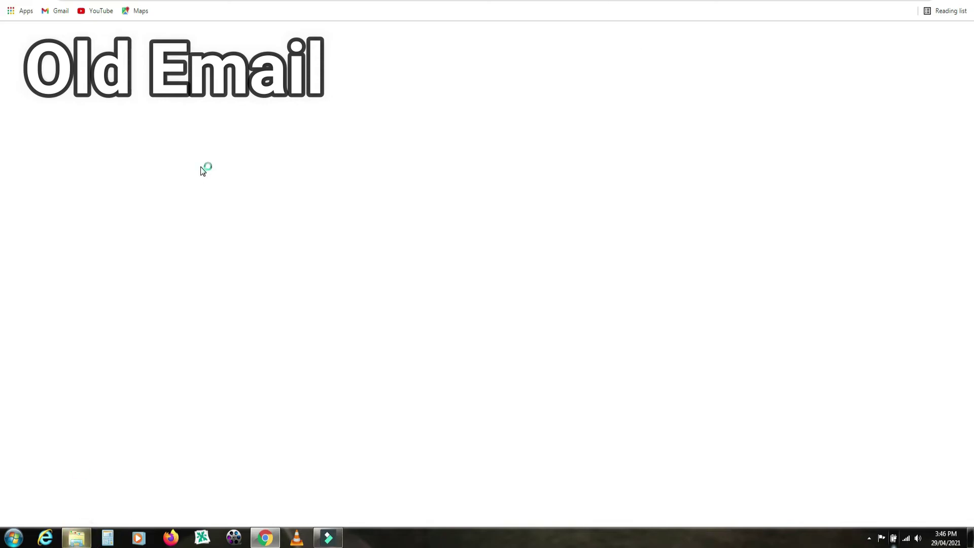
{"action": "right_click", "coordinate": [445, 283]}
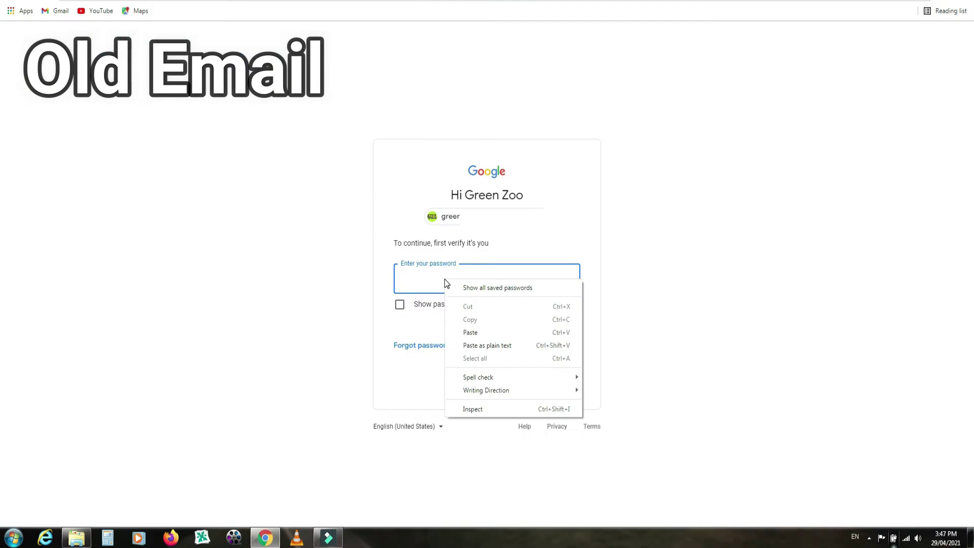
{"action": "left_click", "coordinate": [470, 332]}
{"action": "left_click", "coordinate": [560, 347]}
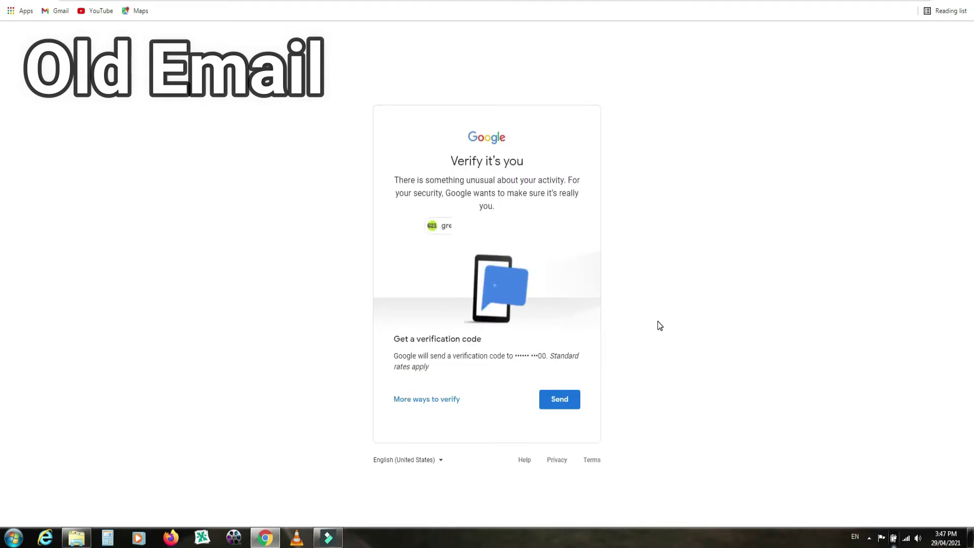
Have a verification code texted to the phone and enter it to finish the identity check
{"action": "left_click", "coordinate": [557, 399]}
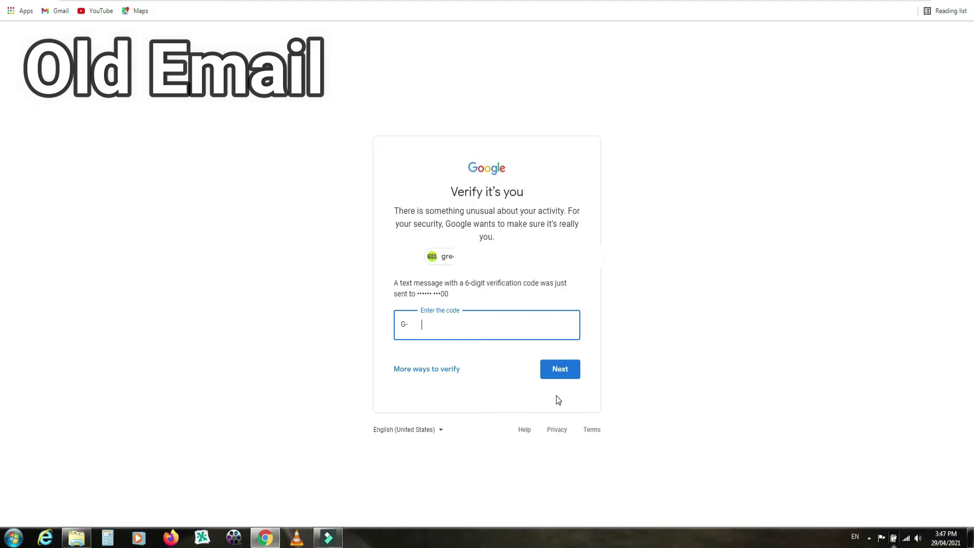
{"action": "left_click", "coordinate": [567, 373]}
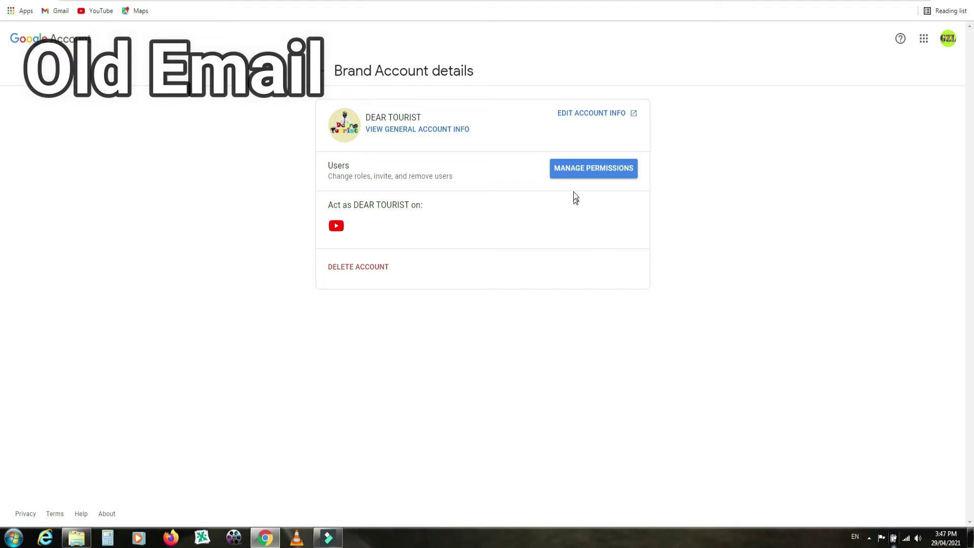
In DEAR TOURIST's Manage permissions, change the Dear Tourist account's role to Primary owner
{"action": "left_click", "coordinate": [579, 174]}
{"action": "left_click", "coordinate": [621, 173]}
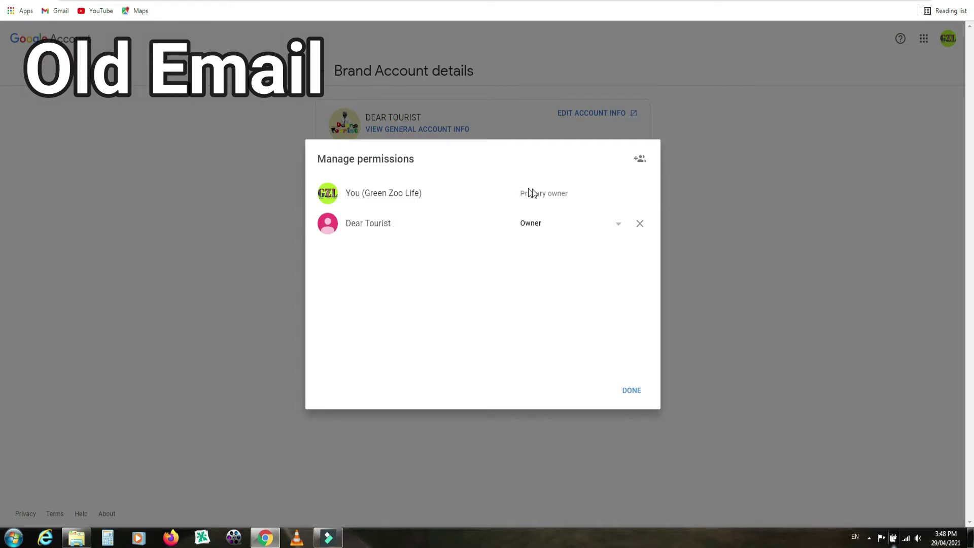
{"action": "left_click", "coordinate": [541, 223]}
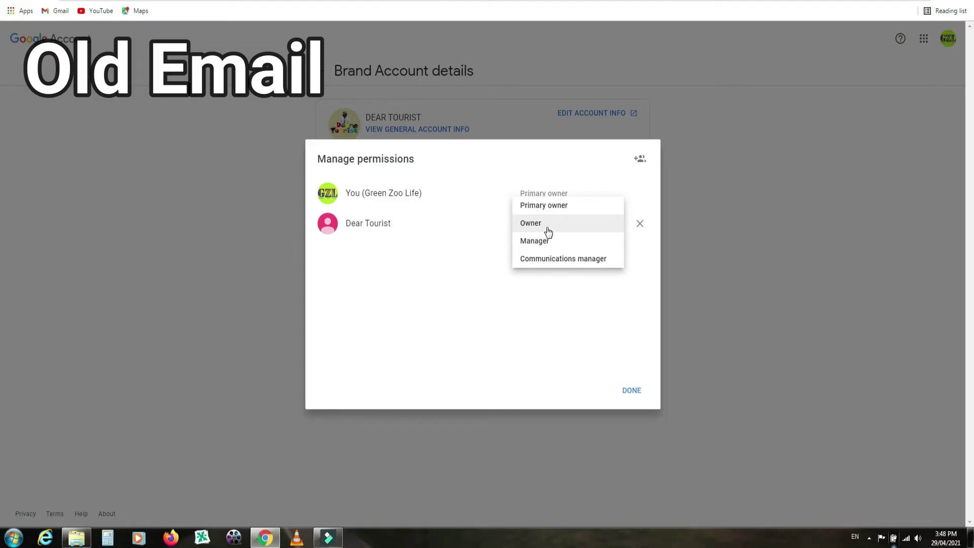
{"action": "left_click", "coordinate": [543, 207]}
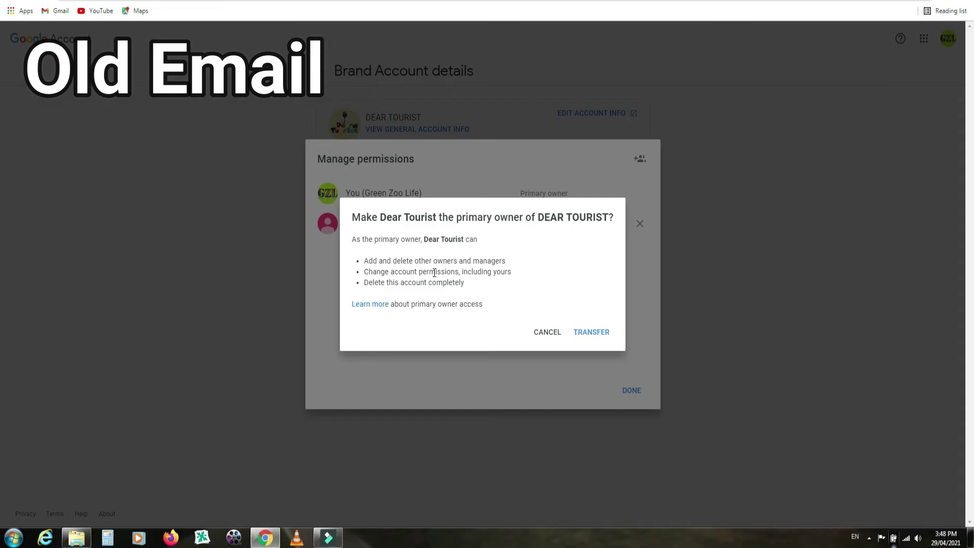
Confirm TRANSFER of primary ownership to Dear Tourist and close the permissions list with DONE
{"action": "left_click", "coordinate": [591, 335]}
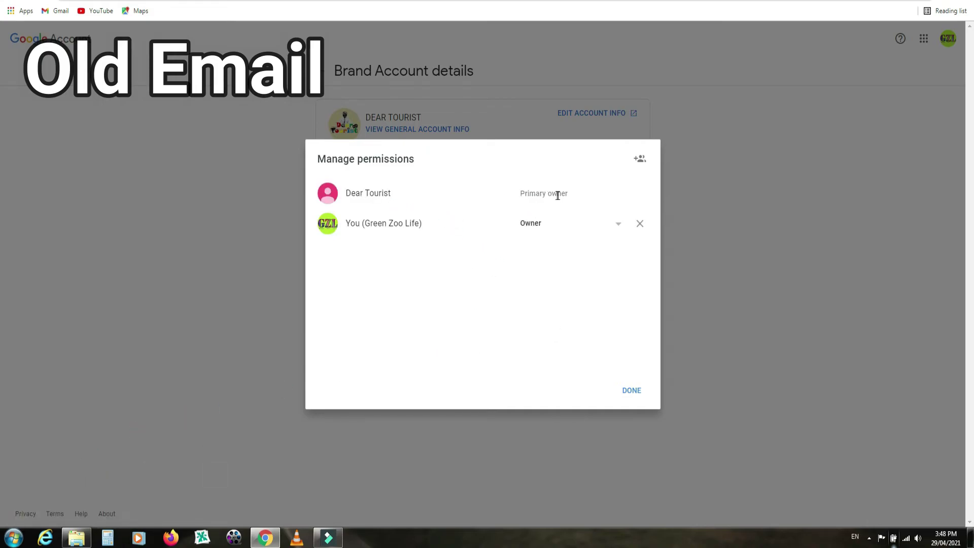
{"action": "left_click_drag", "start_coordinate": [347, 192], "coordinate": [407, 196]}
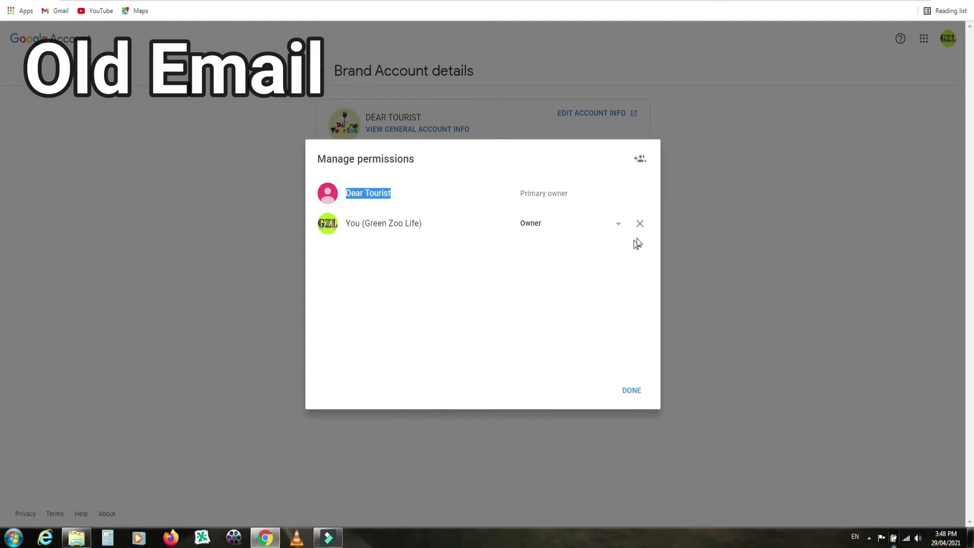
{"action": "left_click", "coordinate": [631, 390]}
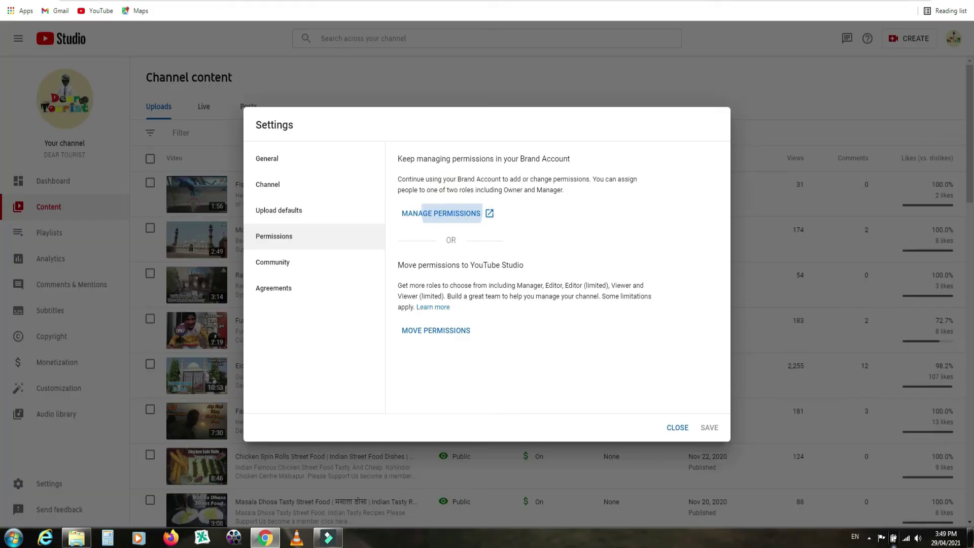
Close the Studio tabs back to YouTube home and go to DEAR TOURIST via Your channel
{"action": "left_click", "coordinate": [441, 214]}
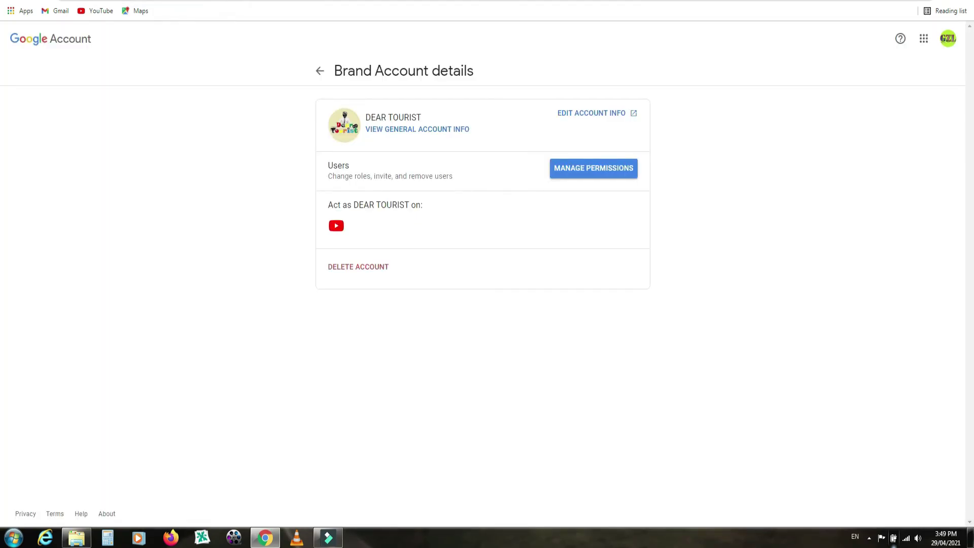
{"action": "key", "text": "ctrl+w"}
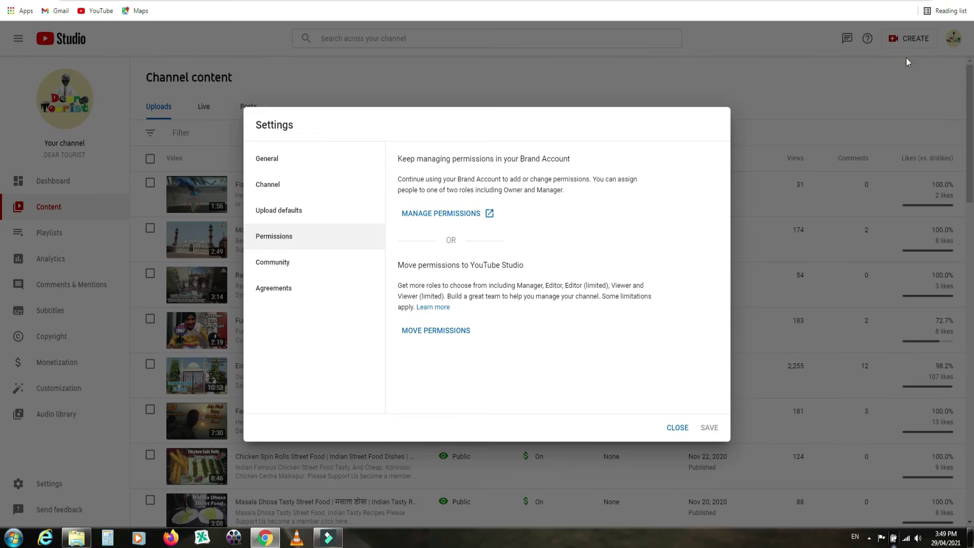
{"action": "key", "text": "ctrl+w"}
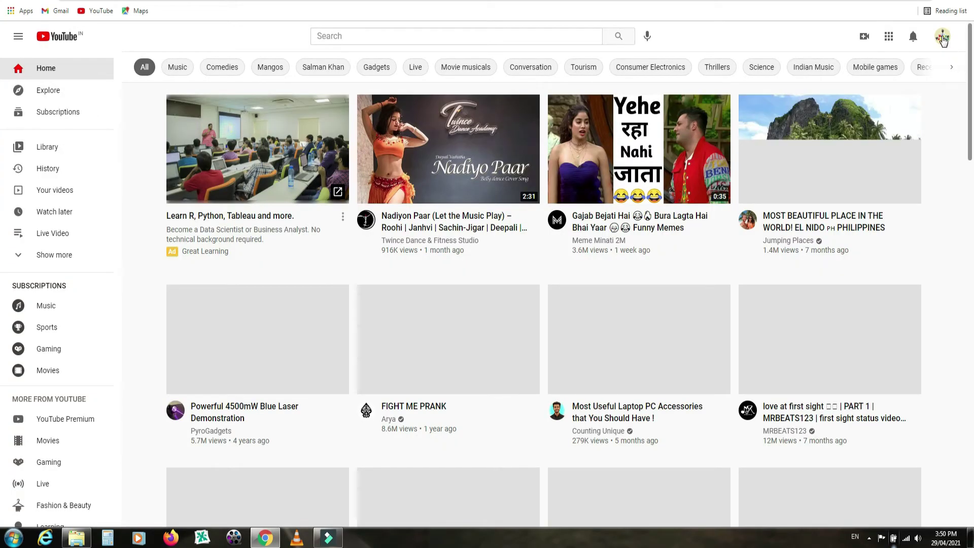
{"action": "left_click", "coordinate": [942, 37]}
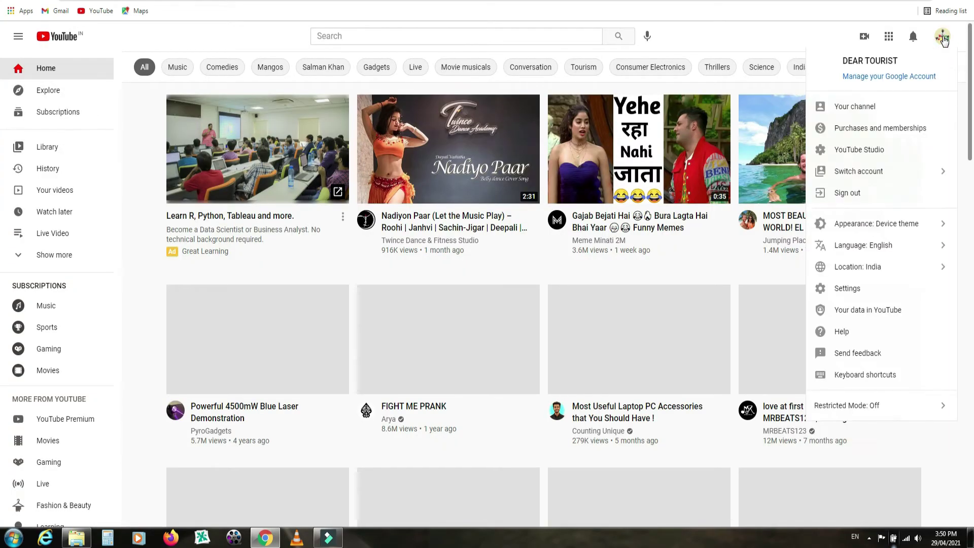
{"action": "left_click", "coordinate": [852, 109]}
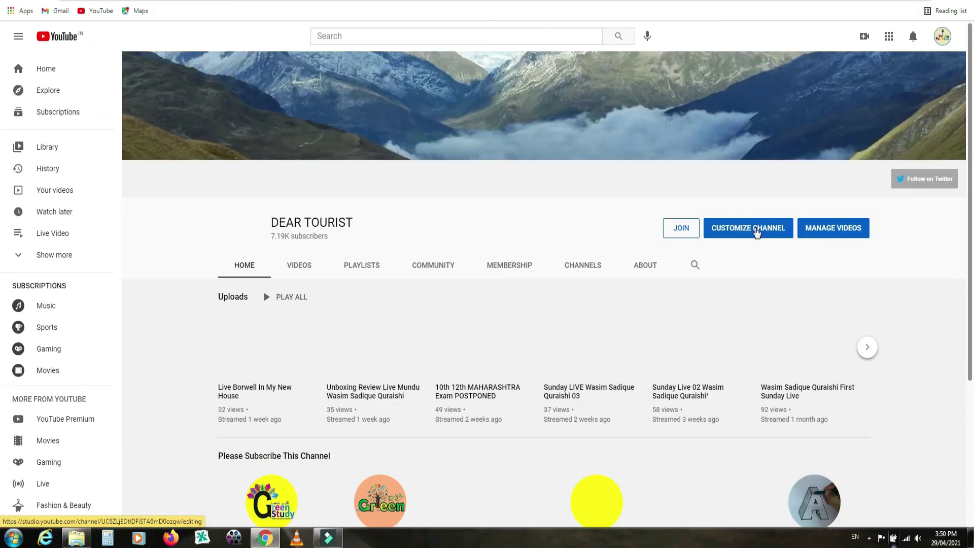
From Customize channel, go to Settings > Permissions > Manage permissions to reopen DEAR TOURIST's user permissions
{"action": "left_click", "coordinate": [757, 232]}
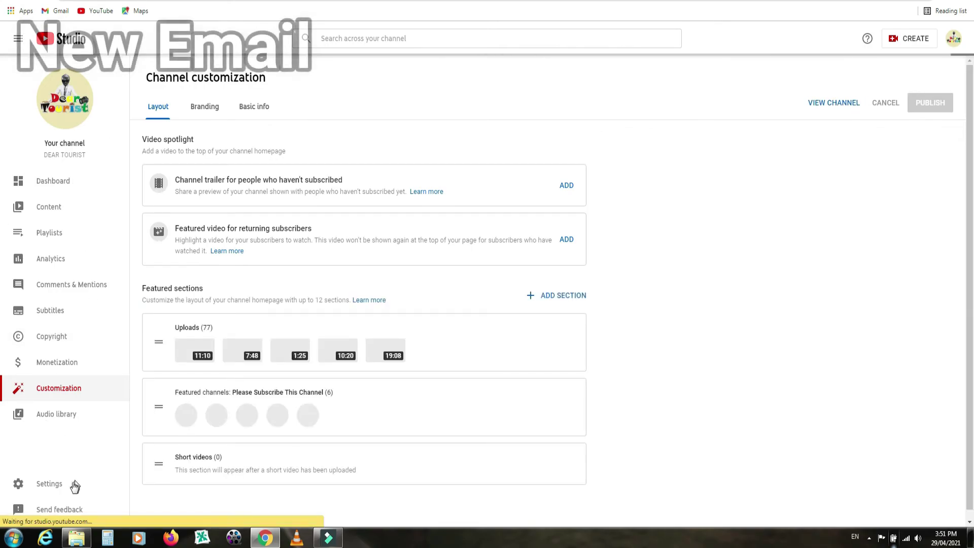
{"action": "left_click", "coordinate": [48, 484]}
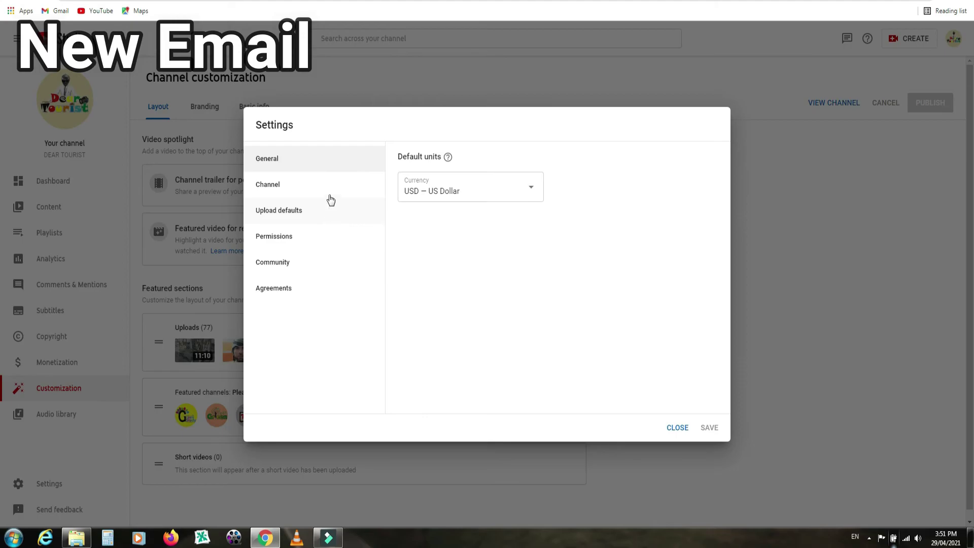
{"action": "left_click", "coordinate": [272, 238]}
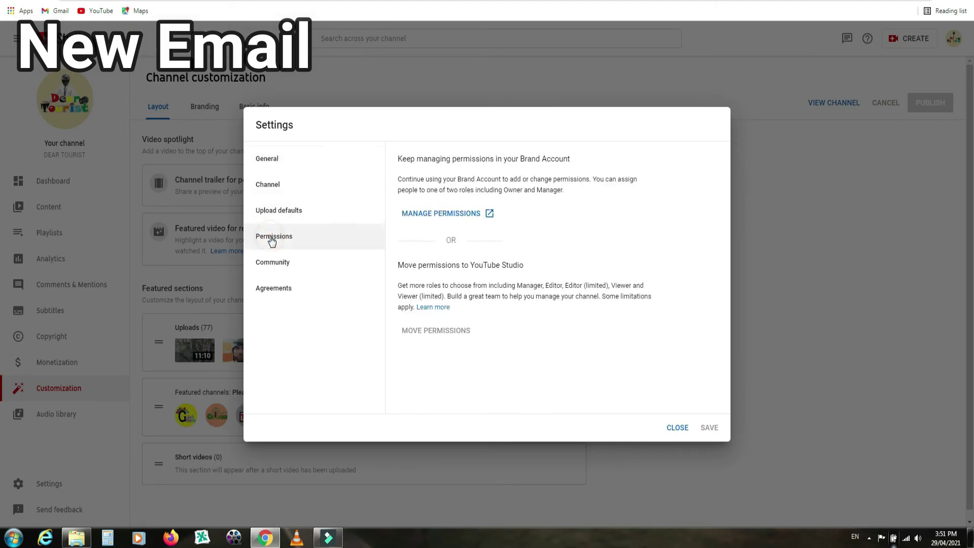
{"action": "left_click", "coordinate": [445, 214]}
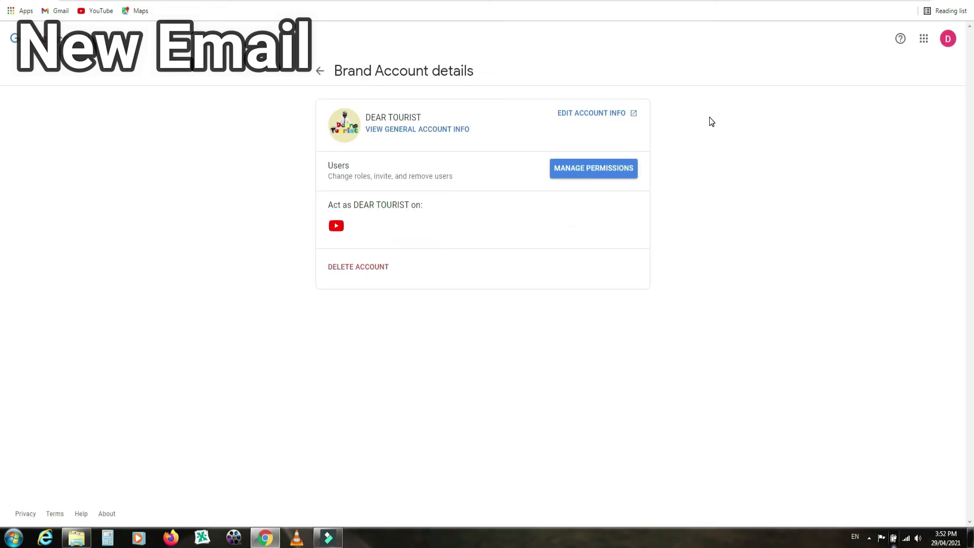
{"action": "left_click", "coordinate": [590, 172]}
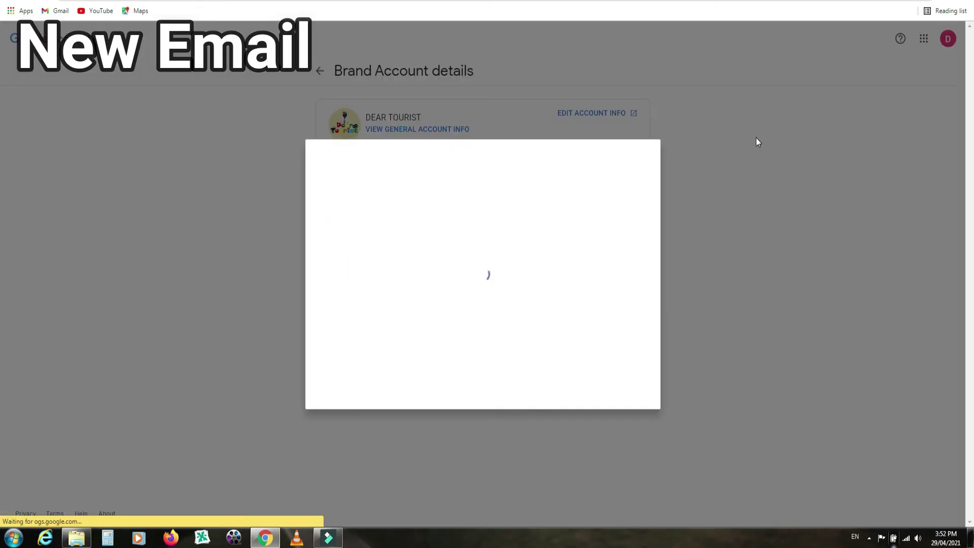